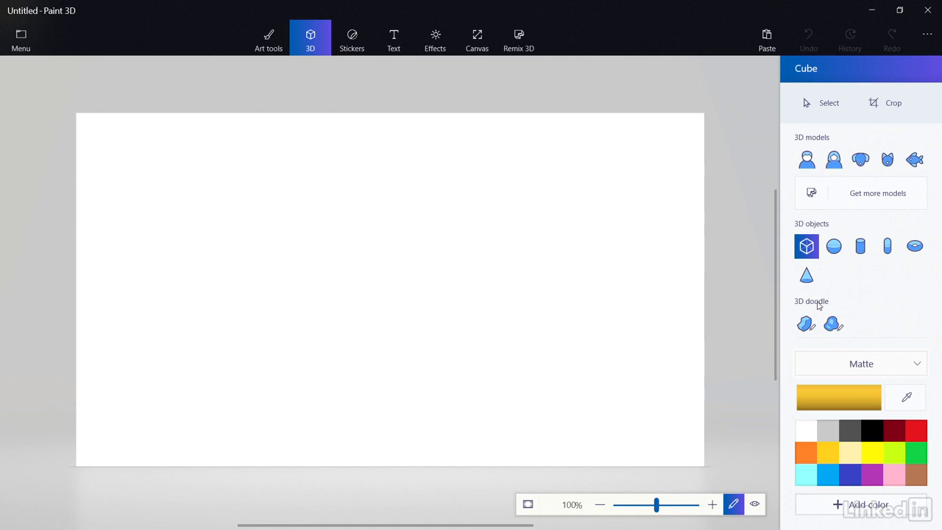
Step: Draw a matte yellow cube in the middle-left area of the canvas and inspect it in 3D view
{"action": "left_click", "coordinate": [835, 248]}
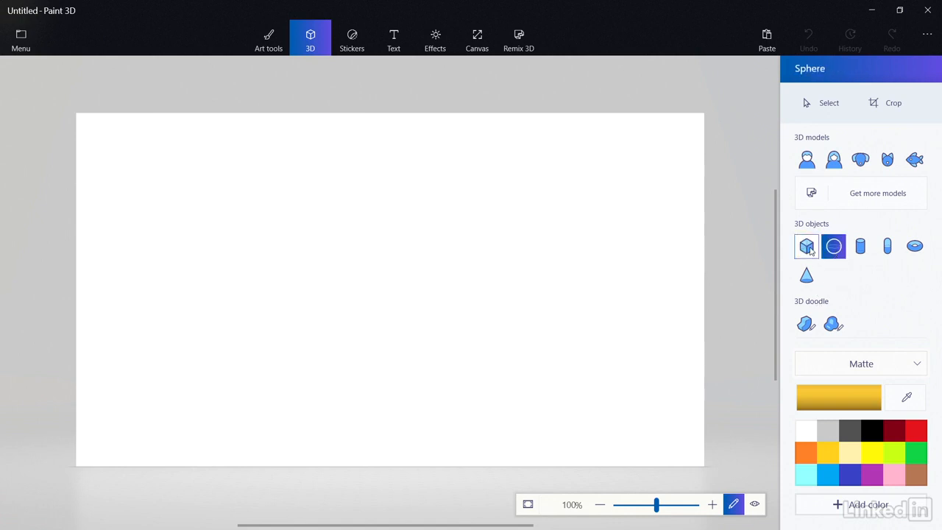
{"action": "left_click", "coordinate": [807, 250]}
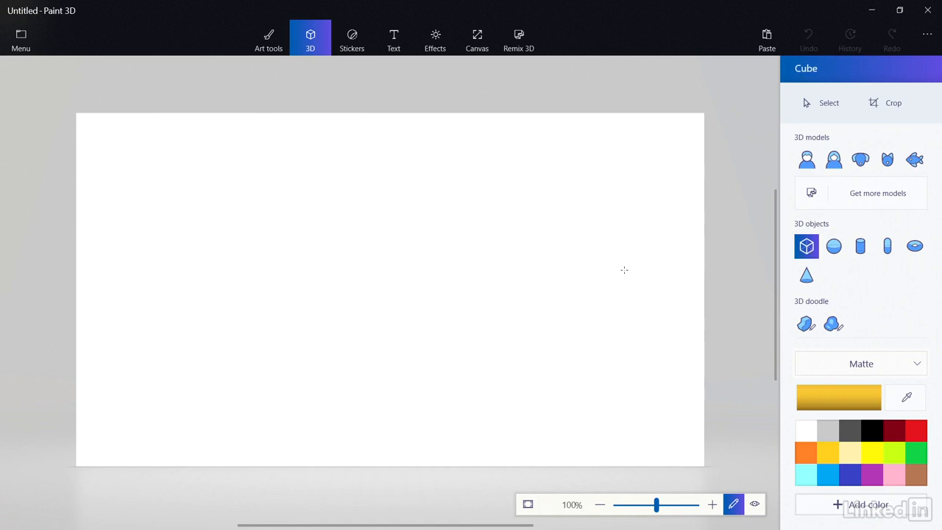
{"action": "left_click_drag", "start_coordinate": [265, 218], "coordinate": [368, 344]}
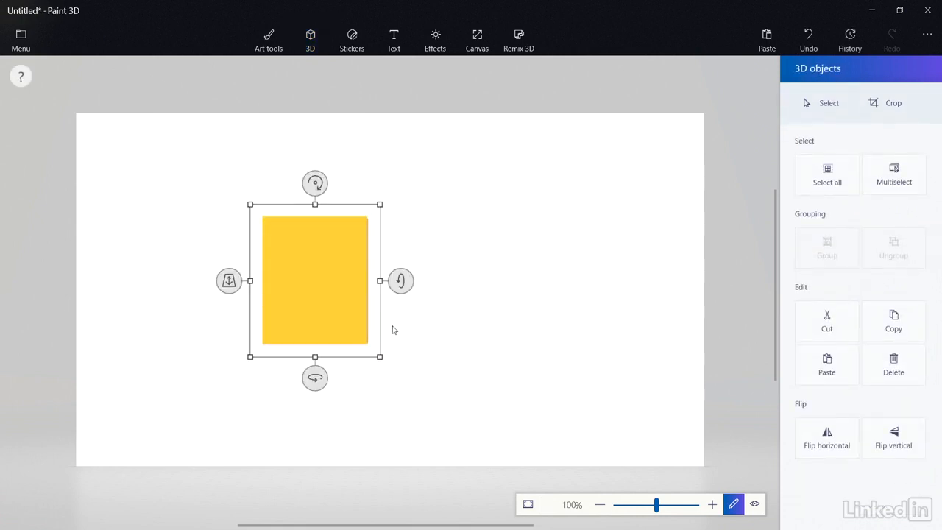
{"action": "left_click", "coordinate": [755, 506]}
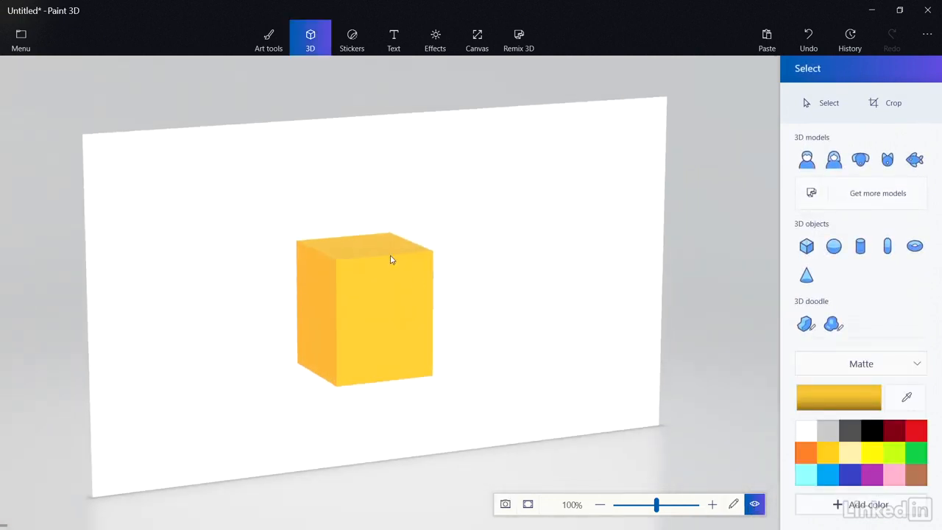
{"action": "left_click", "coordinate": [734, 506]}
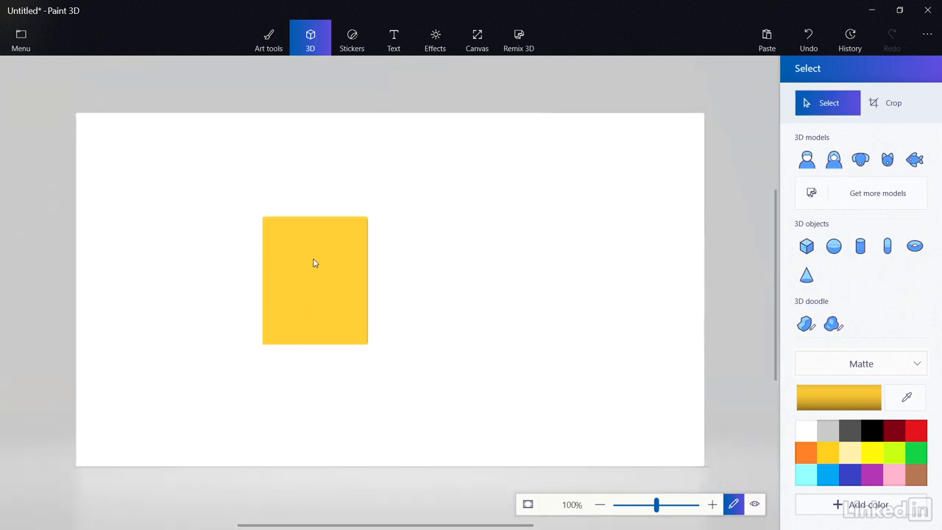
Step: Bring the cube toward the viewer in depth and narrow its width slightly from the left side
{"action": "left_click", "coordinate": [314, 263]}
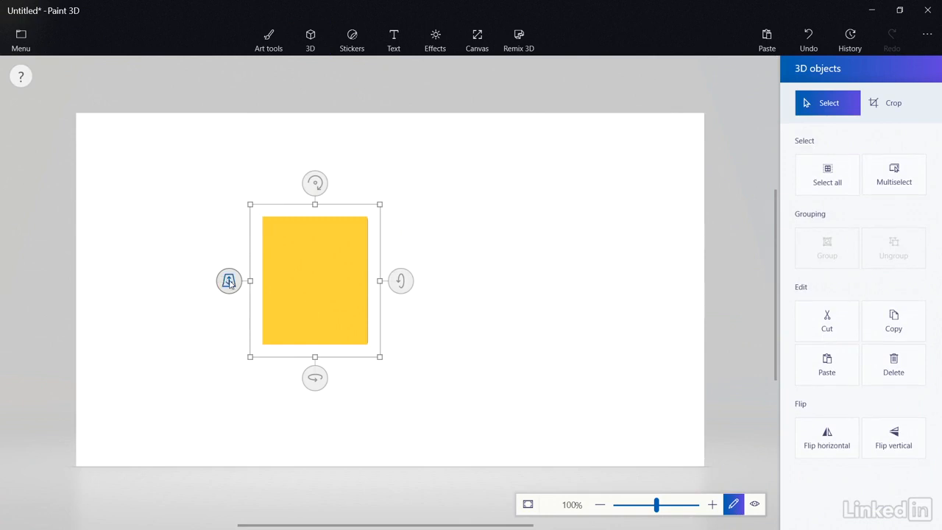
{"action": "left_click_drag", "start_coordinate": [229, 282], "coordinate": [235, 322]}
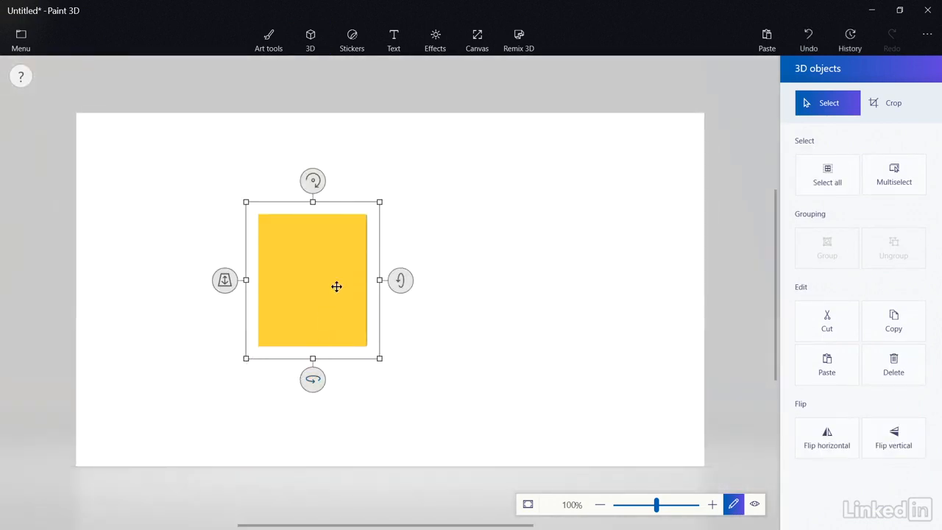
{"action": "mouse_move", "coordinate": [246, 279]}
{"action": "left_mouse_down"}
{"action": "mouse_move", "coordinate": [270, 280]}
{"action": "mouse_move", "coordinate": [259, 280]}
{"action": "left_mouse_up"}
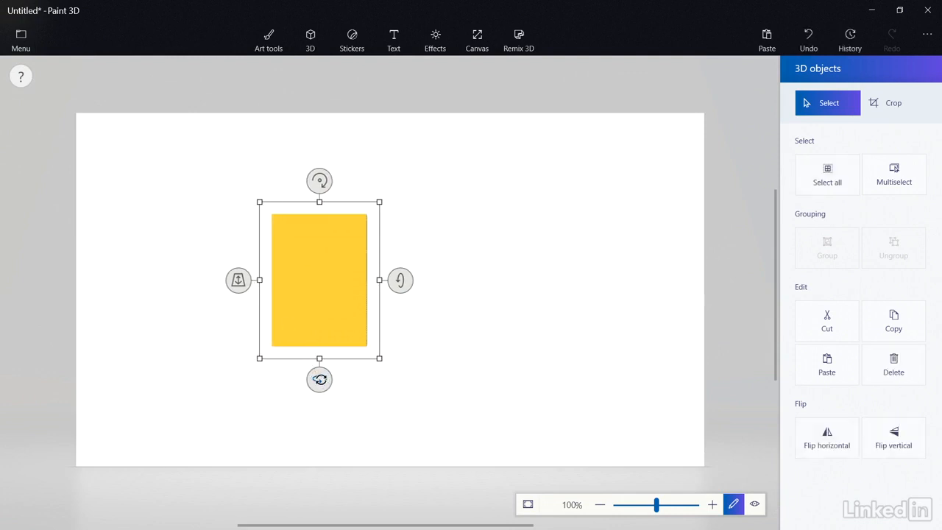
Step: Turn the cube about its vertical axis to thin its depth into a slab, and delete it
{"action": "left_click_drag", "start_coordinate": [319, 379], "coordinate": [372, 381]}
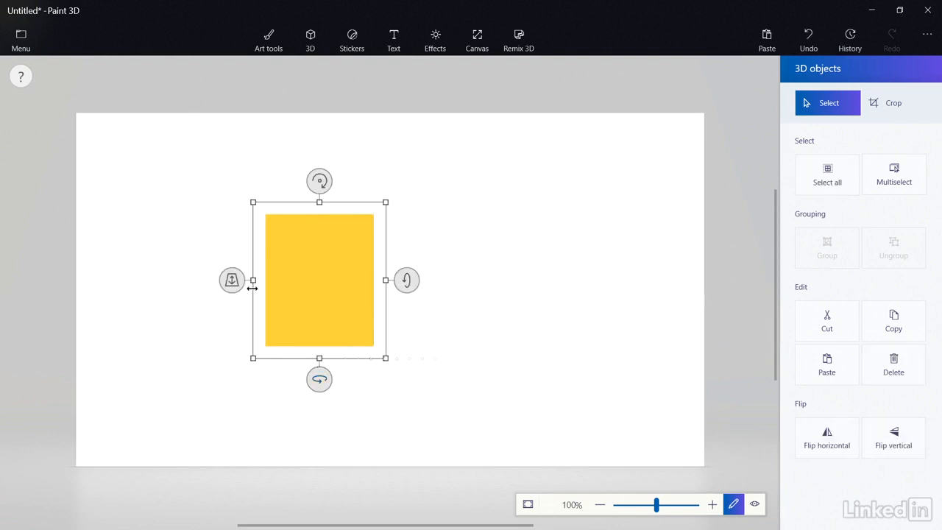
{"action": "left_click_drag", "start_coordinate": [255, 281], "coordinate": [338, 284]}
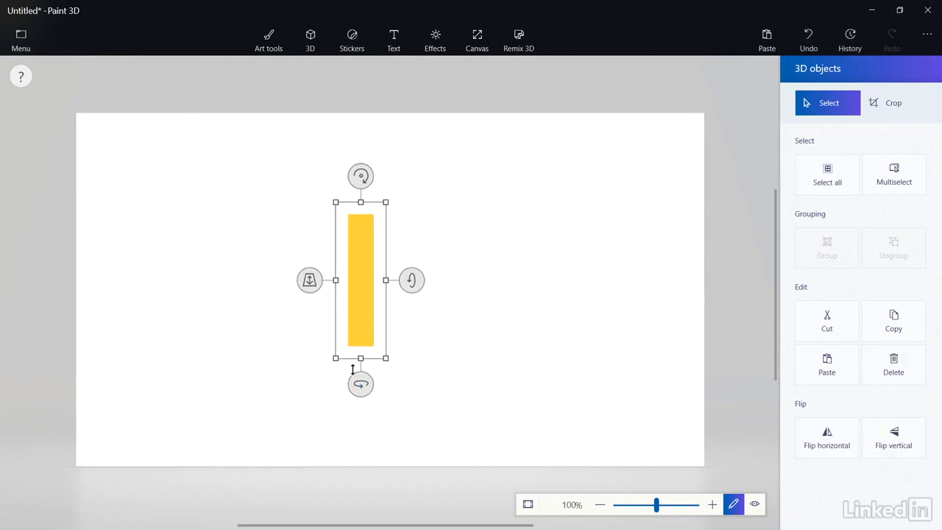
{"action": "left_click_drag", "start_coordinate": [362, 380], "coordinate": [321, 381]}
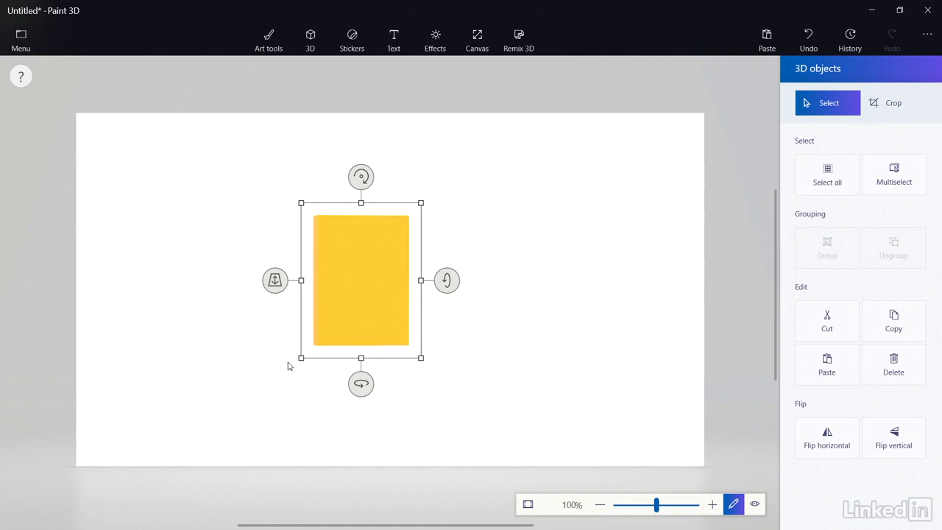
{"action": "key", "text": "Delete"}
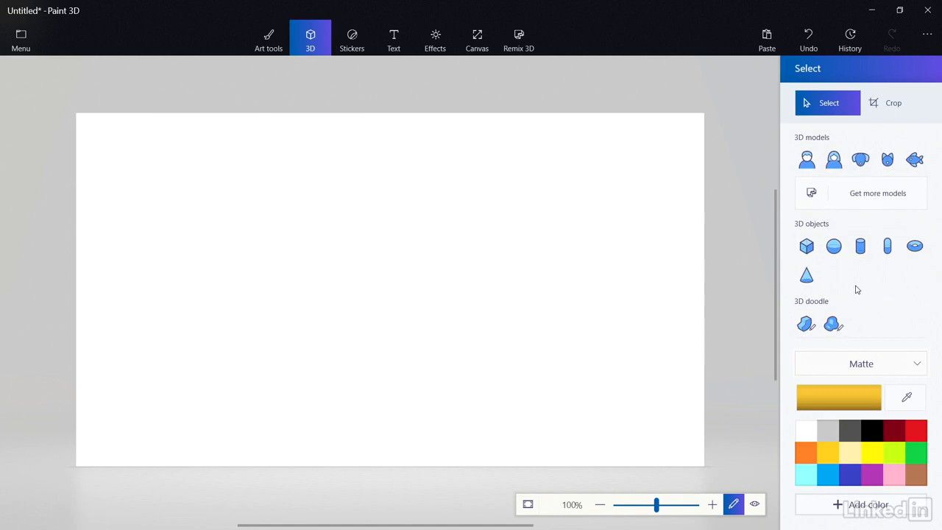
Step: Draw a yellow sphere squashed horizontally into a narrow ellipsoid, and delete it
{"action": "left_click", "coordinate": [832, 250]}
{"action": "mouse_move", "coordinate": [258, 215]}
{"action": "left_mouse_down"}
{"action": "mouse_move", "coordinate": [338, 301]}
{"action": "mouse_move", "coordinate": [370, 310]}
{"action": "left_mouse_up"}
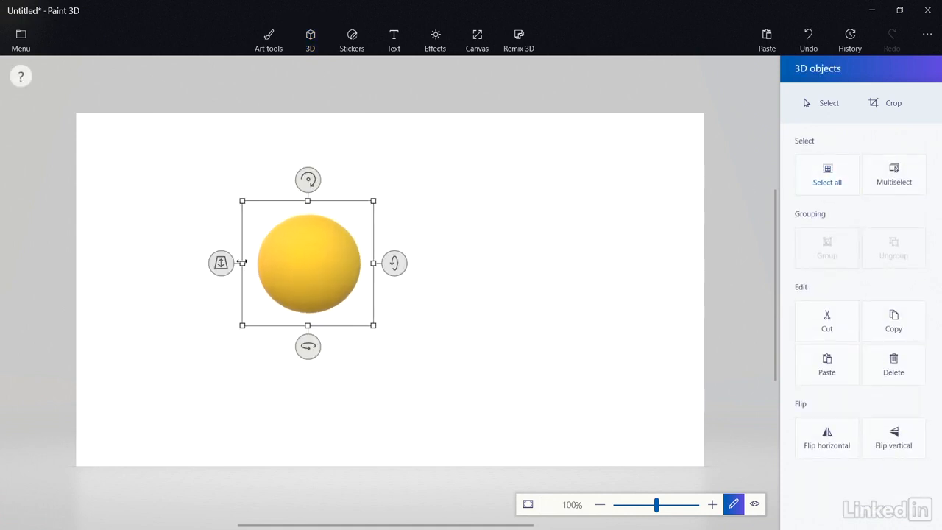
{"action": "left_click_drag", "start_coordinate": [242, 262], "coordinate": [301, 261]}
{"action": "mouse_move", "coordinate": [327, 343]}
{"action": "left_mouse_down"}
{"action": "mouse_move", "coordinate": [366, 346]}
{"action": "mouse_move", "coordinate": [327, 346]}
{"action": "left_mouse_up"}
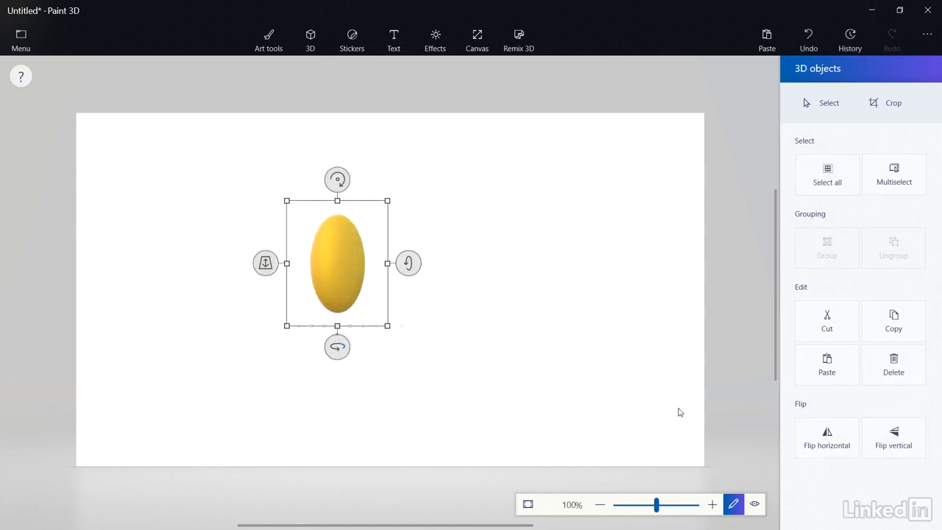
{"action": "key", "text": "Delete"}
Step: Draw an upright yellow cylinder for inspection in 3D view, and delete it
{"action": "left_click", "coordinate": [861, 249]}
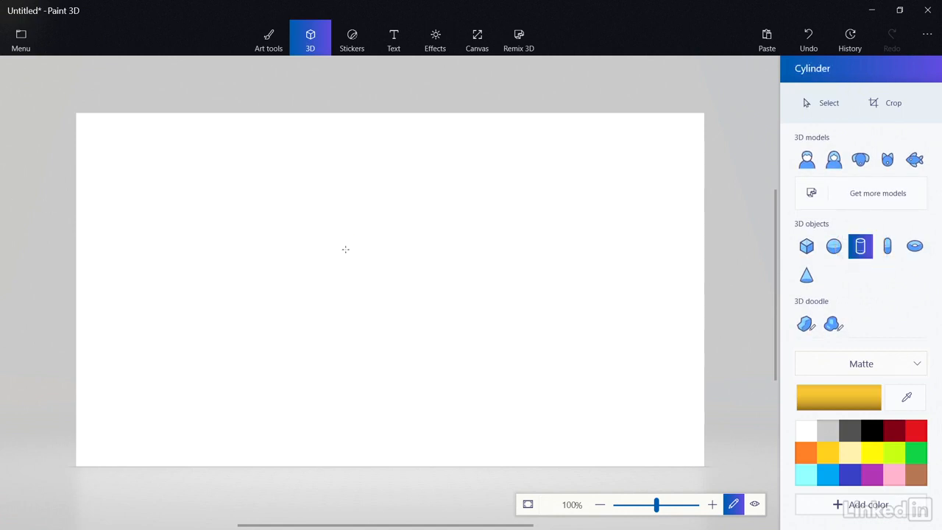
{"action": "left_click_drag", "start_coordinate": [326, 215], "coordinate": [403, 347]}
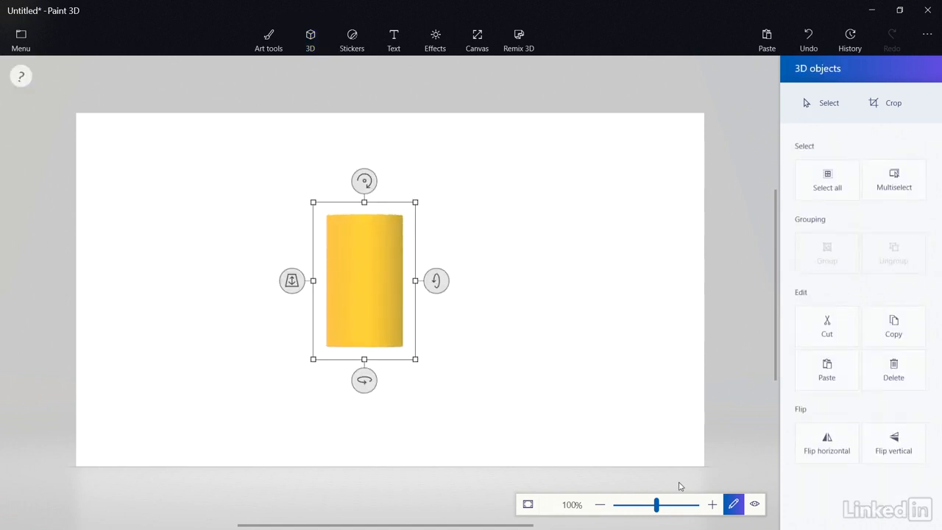
{"action": "left_click", "coordinate": [754, 505]}
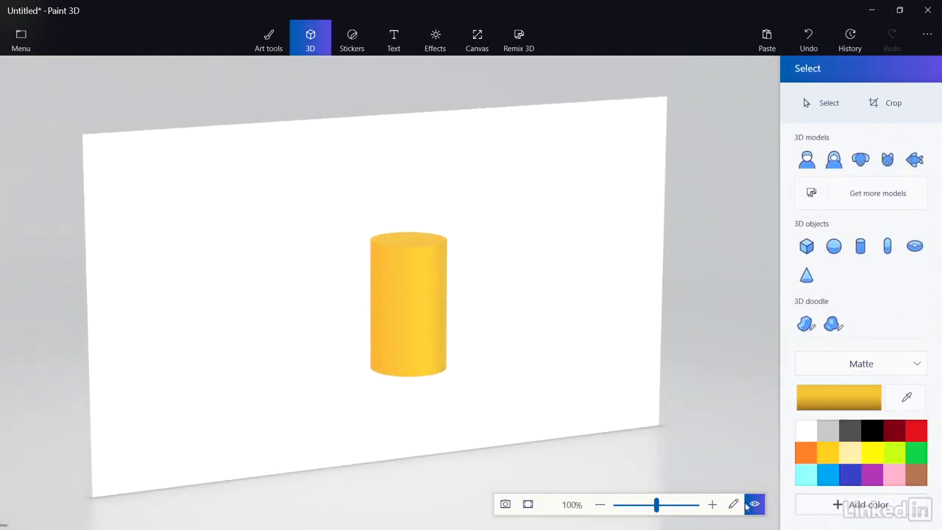
{"action": "left_click", "coordinate": [733, 504]}
{"action": "left_click", "coordinate": [353, 296]}
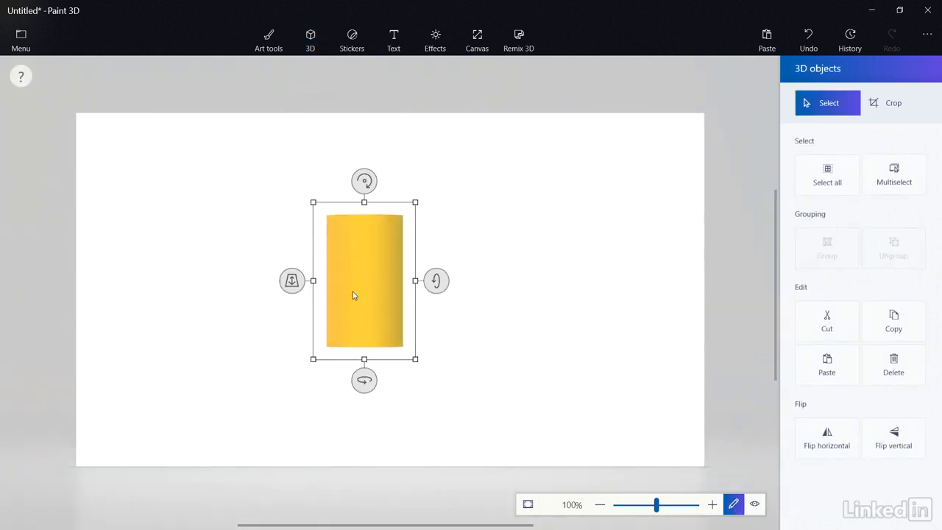
{"action": "key", "text": "Delete"}
Step: Draw a tall yellow capsule, try rotating it about its vertical and horizontal axes, and delete it
{"action": "left_click", "coordinate": [888, 247]}
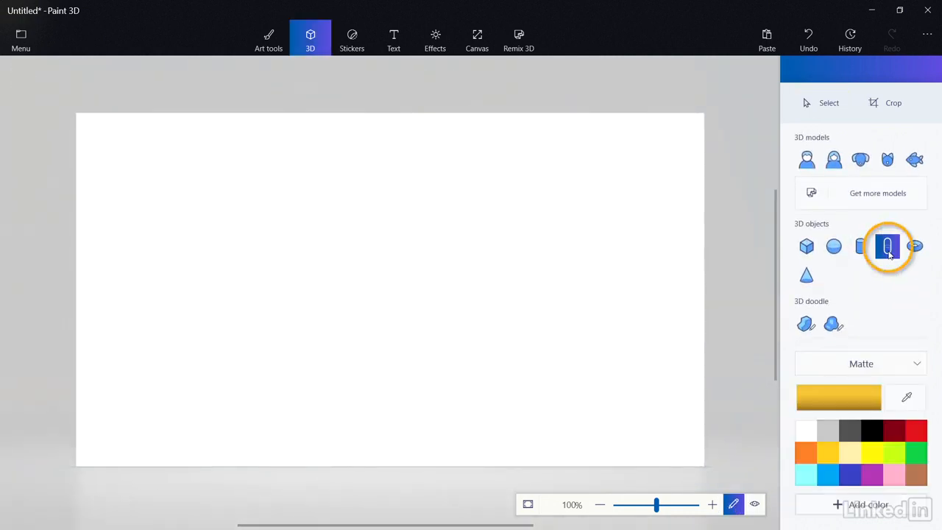
{"action": "left_click_drag", "start_coordinate": [322, 212], "coordinate": [385, 390]}
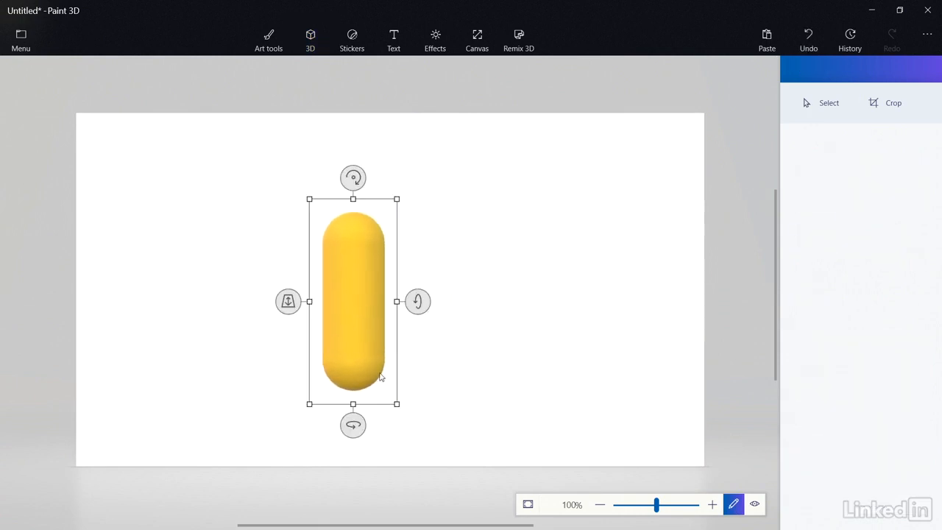
{"action": "left_click_drag", "start_coordinate": [353, 426], "coordinate": [376, 385]}
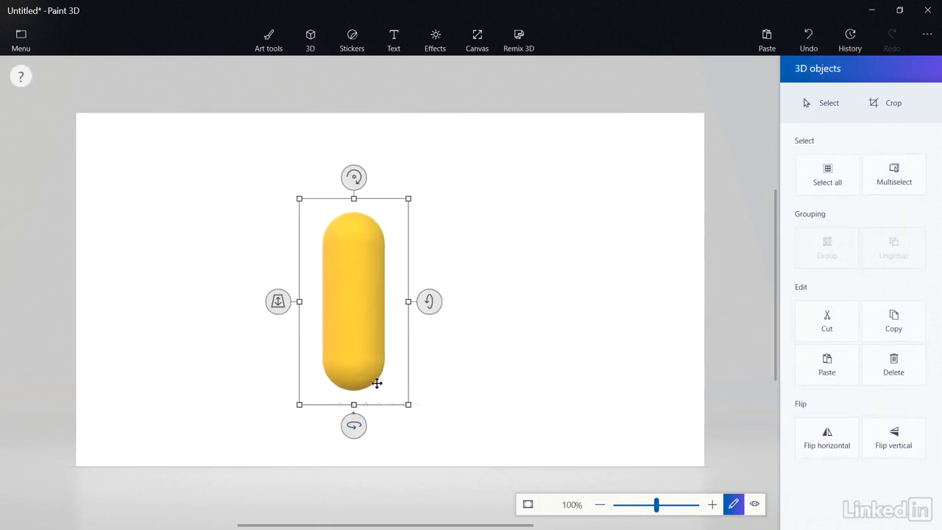
{"action": "left_click_drag", "start_coordinate": [427, 300], "coordinate": [427, 333]}
{"action": "left_click_drag", "start_coordinate": [328, 343], "coordinate": [377, 342]}
{"action": "key", "text": "Delete"}
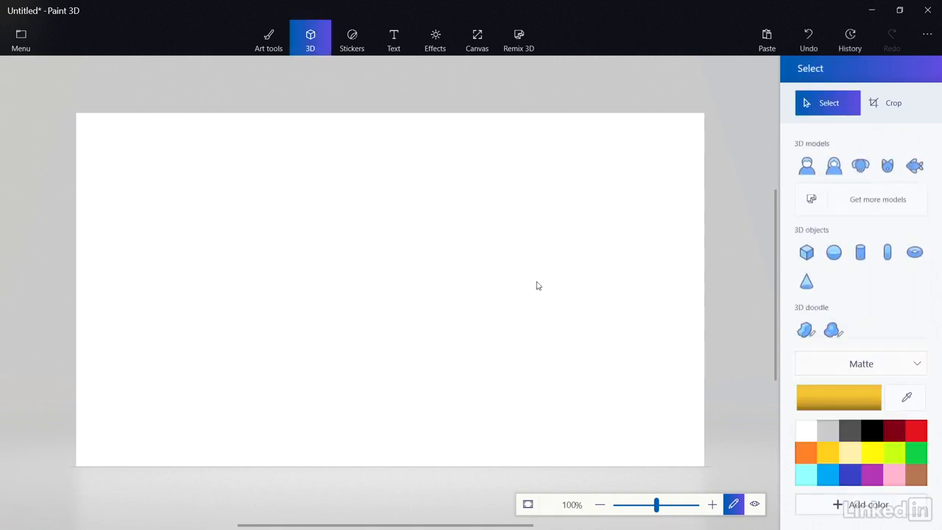
Step: Draw a yellow doughnut, try rotating it about its vertical and horizontal axes, and delete it
{"action": "left_click", "coordinate": [915, 246]}
{"action": "left_click_drag", "start_coordinate": [304, 233], "coordinate": [422, 347]}
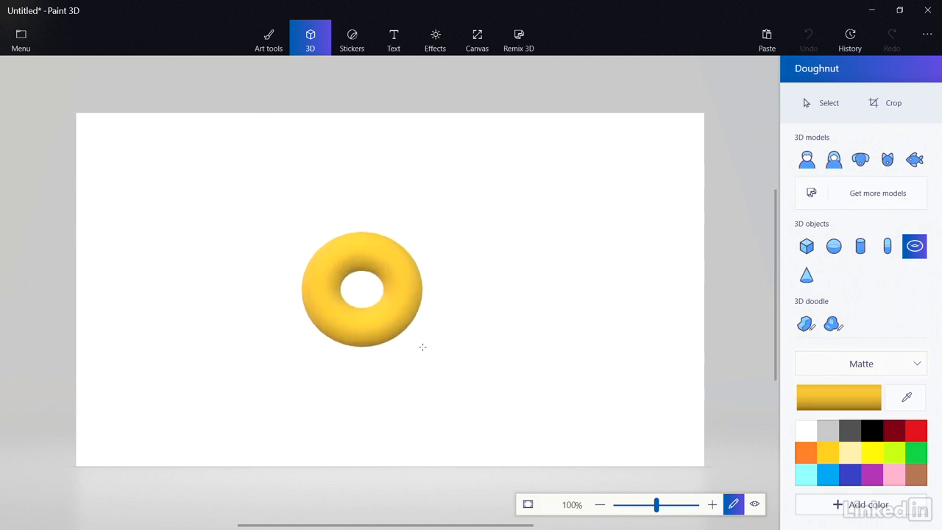
{"action": "left_click_drag", "start_coordinate": [364, 381], "coordinate": [366, 336]}
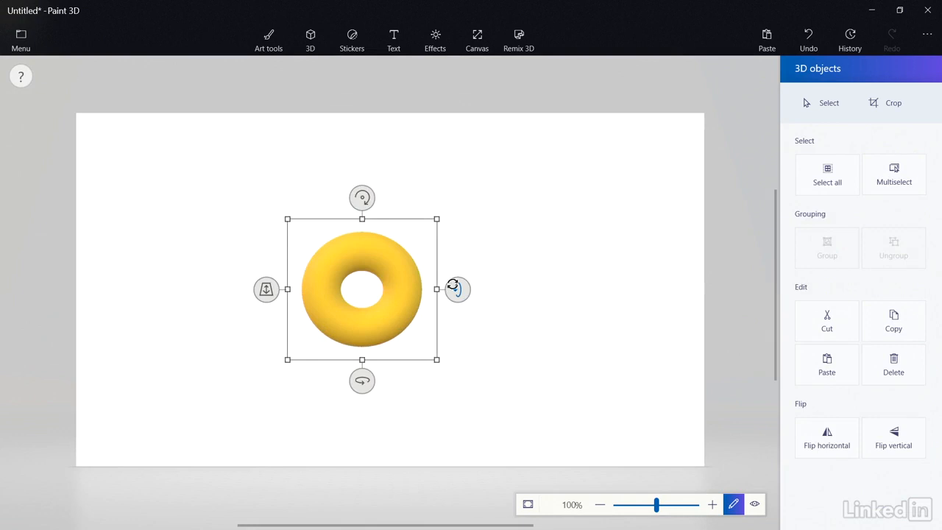
{"action": "left_click_drag", "start_coordinate": [457, 288], "coordinate": [458, 247]}
{"action": "key", "text": "Delete"}
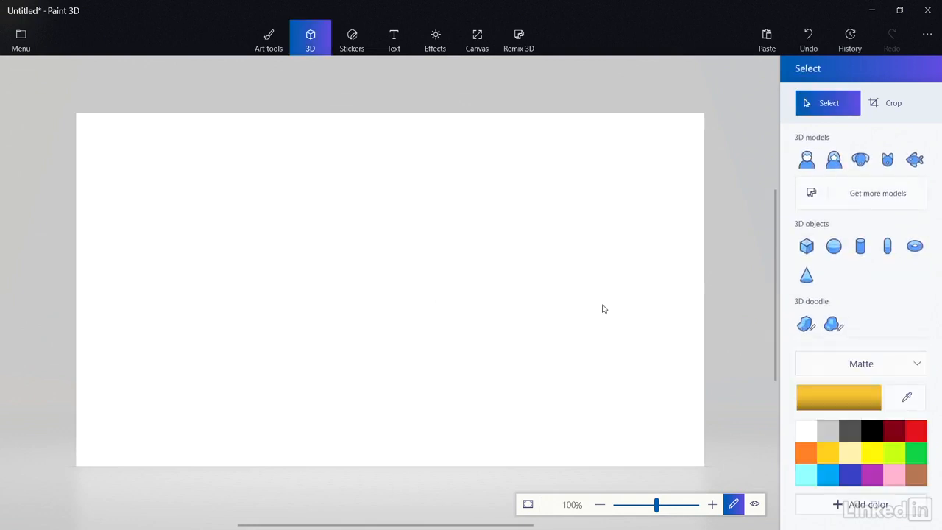
Step: Draw a tall yellow cone with its height reduced slightly from the tip, and delete it
{"action": "left_click", "coordinate": [801, 278]}
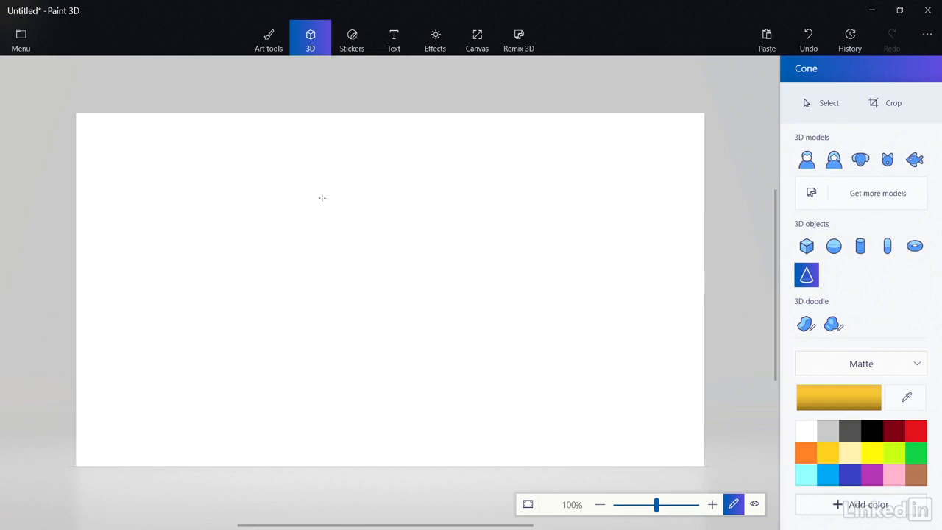
{"action": "left_click_drag", "start_coordinate": [321, 197], "coordinate": [433, 369]}
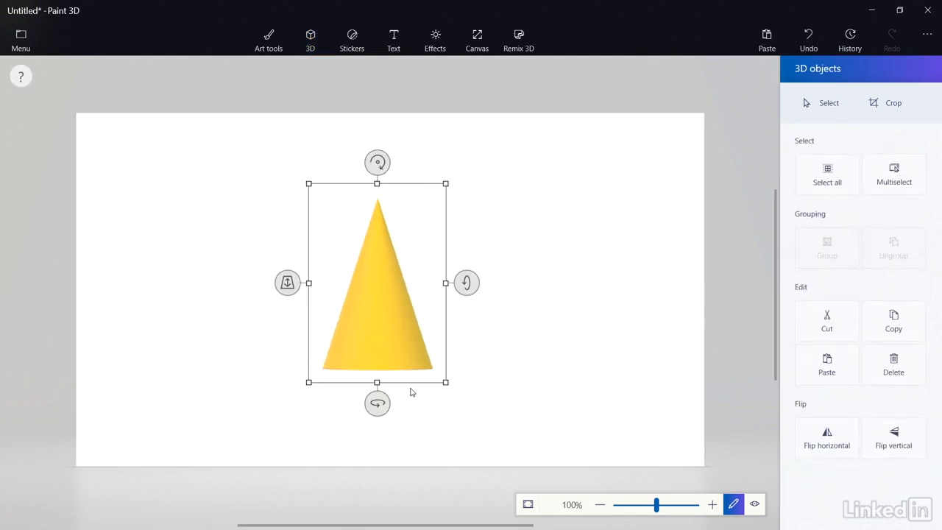
{"action": "left_click_drag", "start_coordinate": [287, 283], "coordinate": [287, 324]}
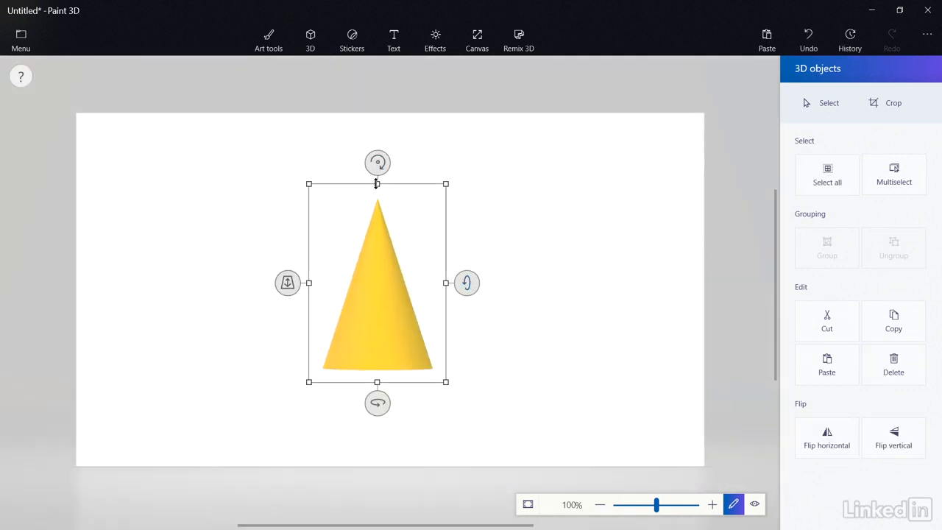
{"action": "left_click_drag", "start_coordinate": [376, 184], "coordinate": [377, 205]}
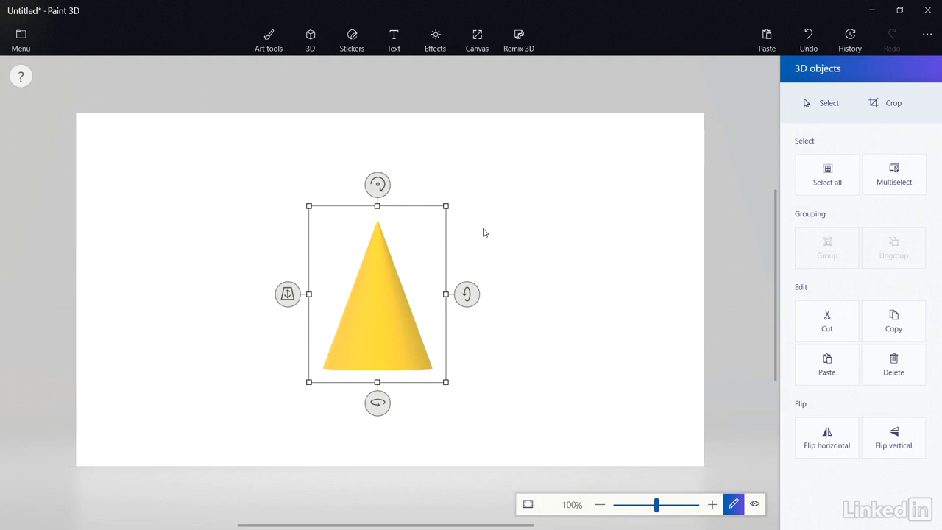
{"action": "key", "text": "Delete"}
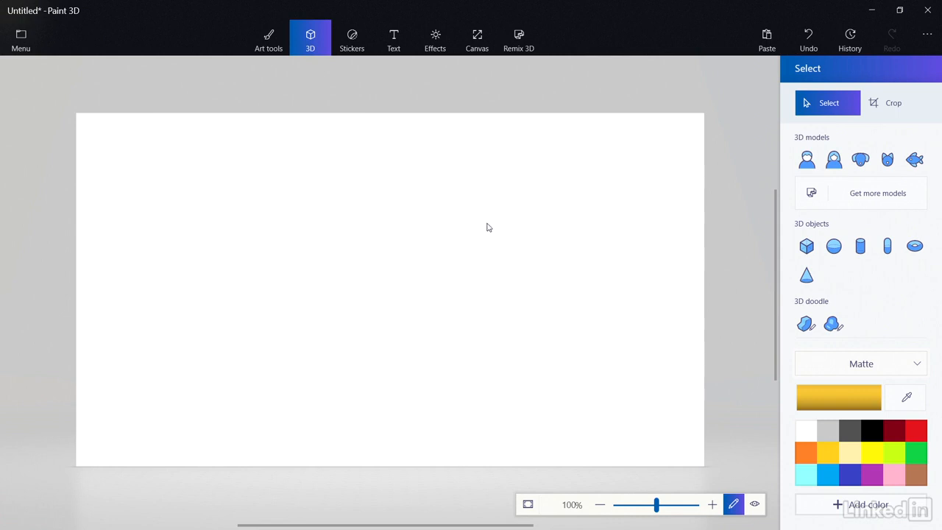
Step: Draw a closed sharp-edge 3D doodle shaped like a long plank with jagged ends, and inspect it in 3D view
{"action": "left_click", "coordinate": [804, 326]}
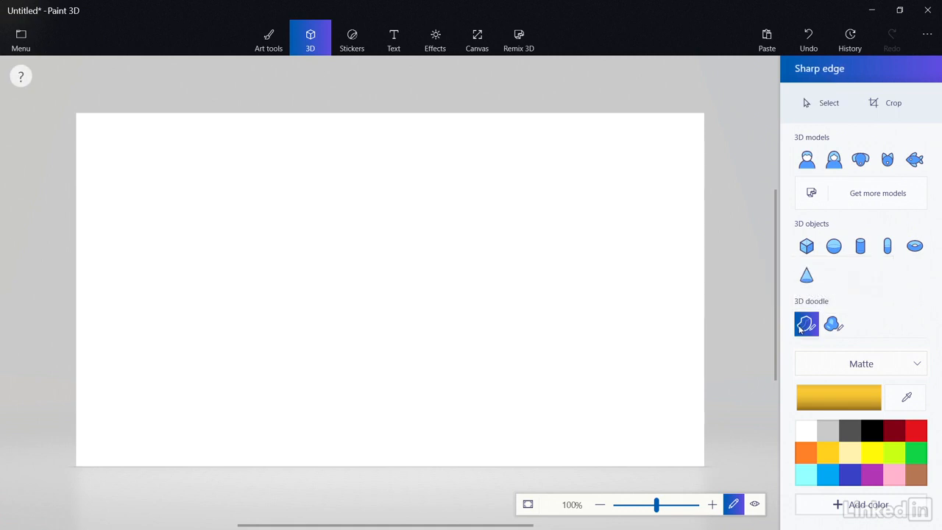
{"action": "left_click", "coordinate": [279, 204]}
{"action": "left_click", "coordinate": [541, 206]}
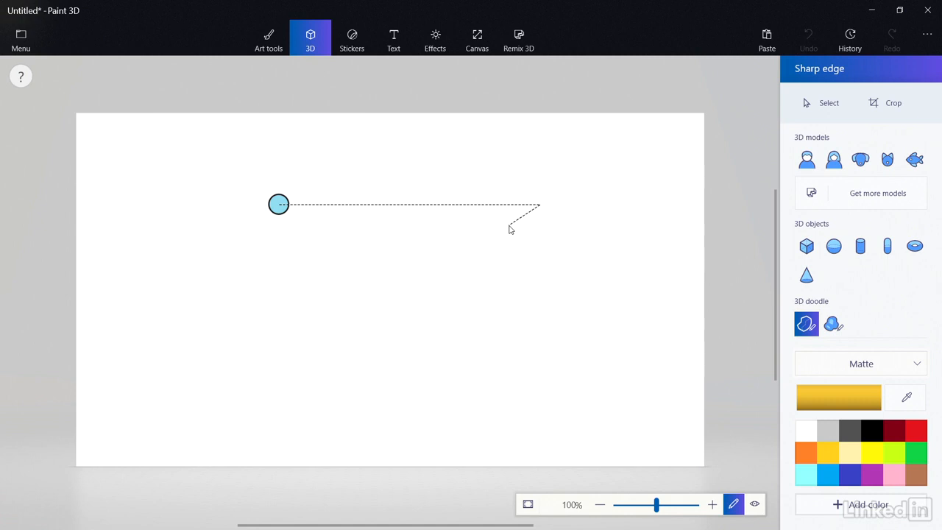
{"action": "mouse_move", "coordinate": [508, 228]}
{"action": "left_mouse_down"}
{"action": "mouse_move", "coordinate": [542, 264]}
{"action": "mouse_move", "coordinate": [522, 294]}
{"action": "mouse_move", "coordinate": [318, 269]}
{"action": "mouse_move", "coordinate": [216, 280]}
{"action": "left_mouse_up"}
{"action": "mouse_move", "coordinate": [207, 273]}
{"action": "left_mouse_down"}
{"action": "mouse_move", "coordinate": [236, 251]}
{"action": "mouse_move", "coordinate": [219, 243]}
{"action": "mouse_move", "coordinate": [234, 235]}
{"action": "mouse_move", "coordinate": [211, 212]}
{"action": "mouse_move", "coordinate": [270, 206]}
{"action": "mouse_move", "coordinate": [263, 208]}
{"action": "left_mouse_up"}
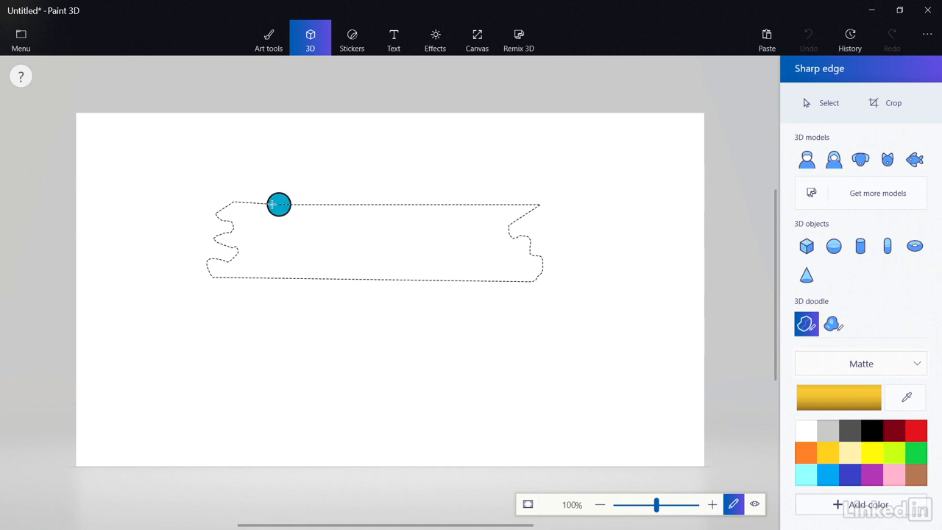
{"action": "left_click", "coordinate": [272, 204]}
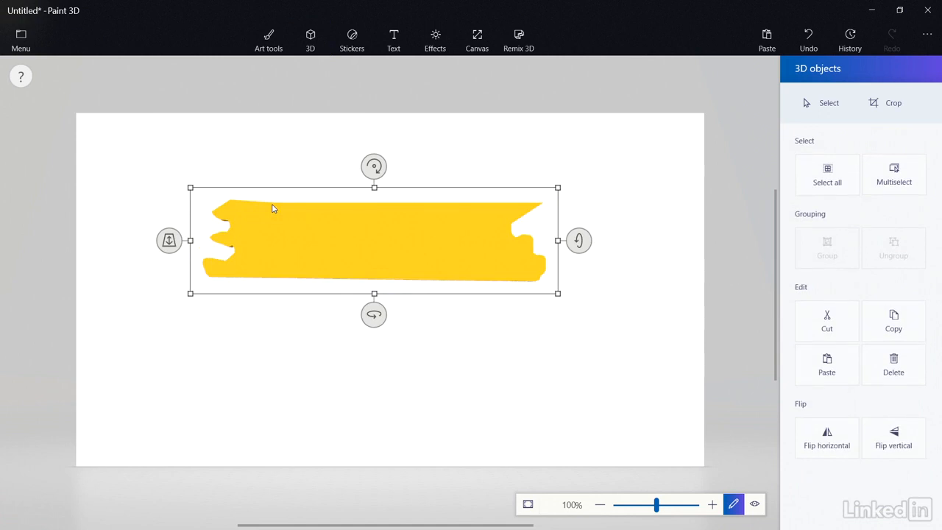
{"action": "left_click", "coordinate": [754, 505]}
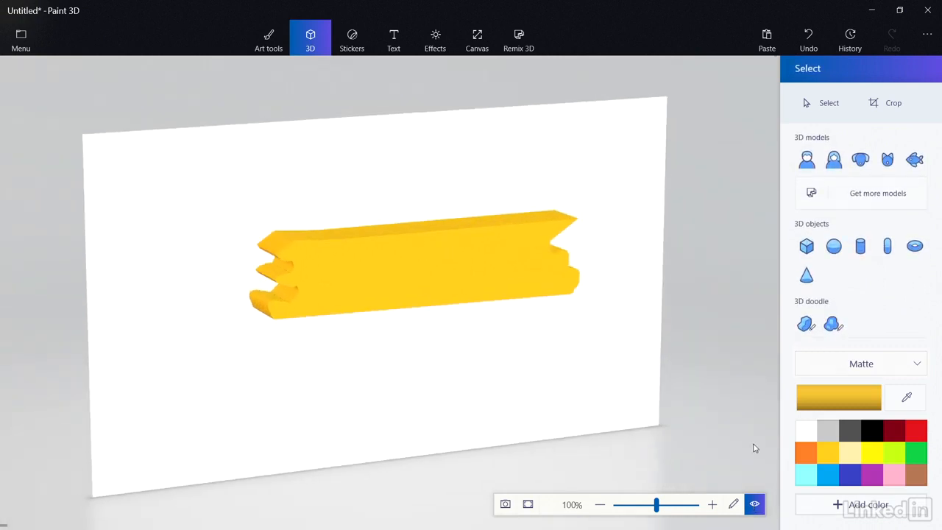
Step: Turn the yellow plank doodle edge-on about its vertical axis, reduce its thickness to less than half, and turn it back to face front
{"action": "left_click", "coordinate": [734, 505]}
{"action": "left_click", "coordinate": [352, 248]}
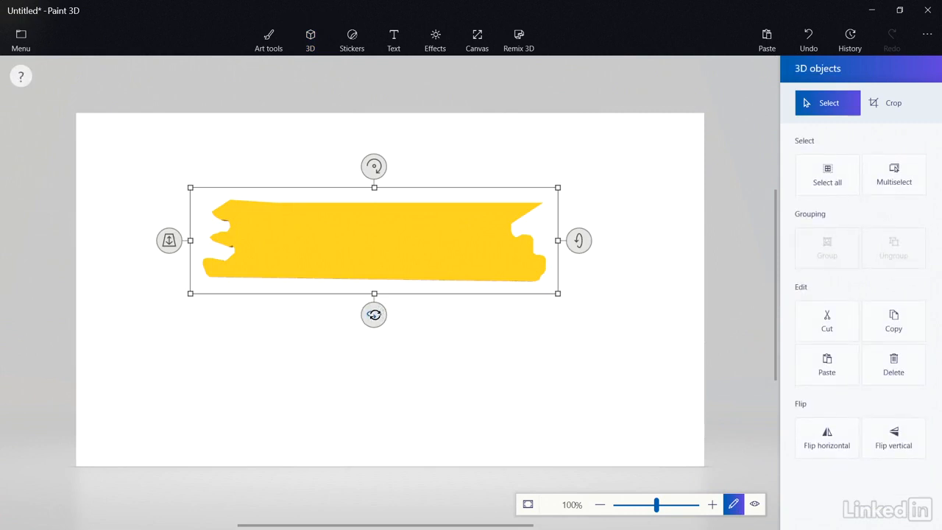
{"action": "left_click_drag", "start_coordinate": [374, 314], "coordinate": [538, 302]}
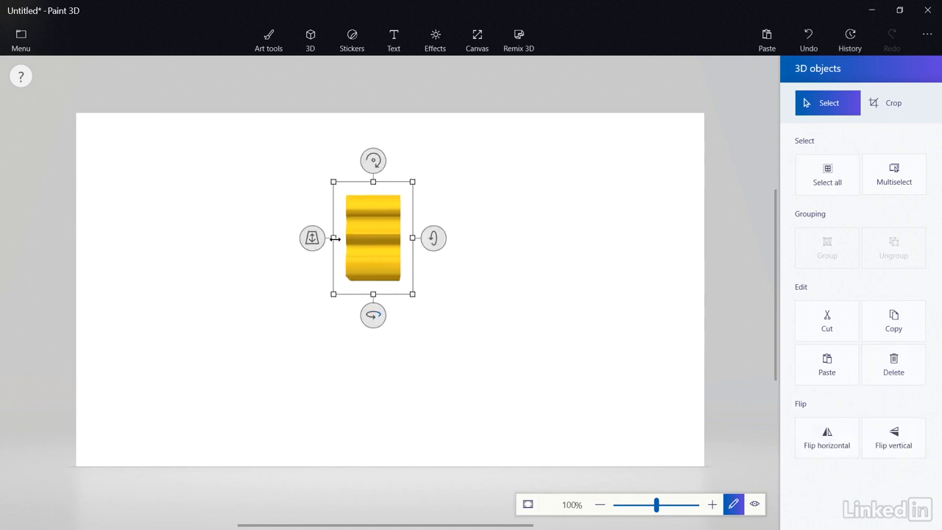
{"action": "left_click_drag", "start_coordinate": [335, 238], "coordinate": [361, 236]}
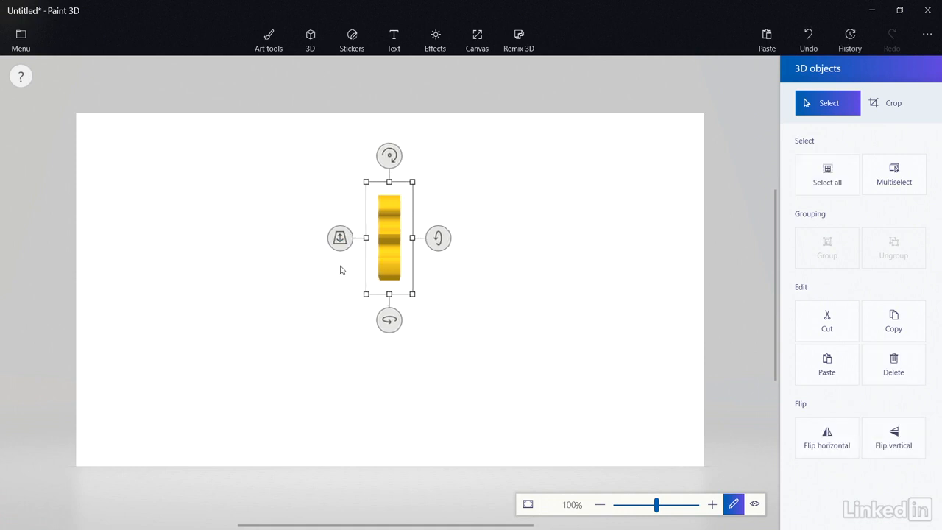
{"action": "left_click_drag", "start_coordinate": [389, 319], "coordinate": [220, 302]}
{"action": "left_click_drag", "start_coordinate": [432, 348], "coordinate": [439, 348]}
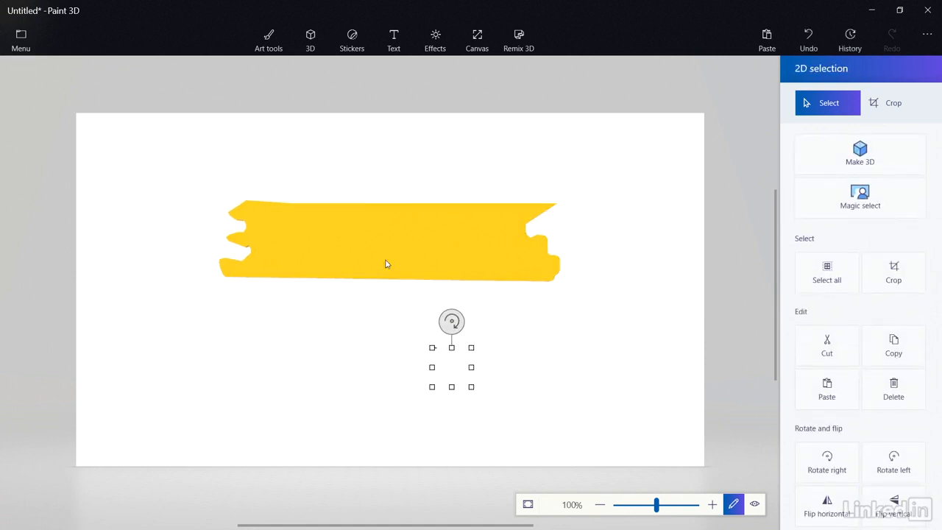
Step: Tilt the thinned yellow plank slightly about its horizontal axis, and delete it
{"action": "left_click", "coordinate": [323, 223]}
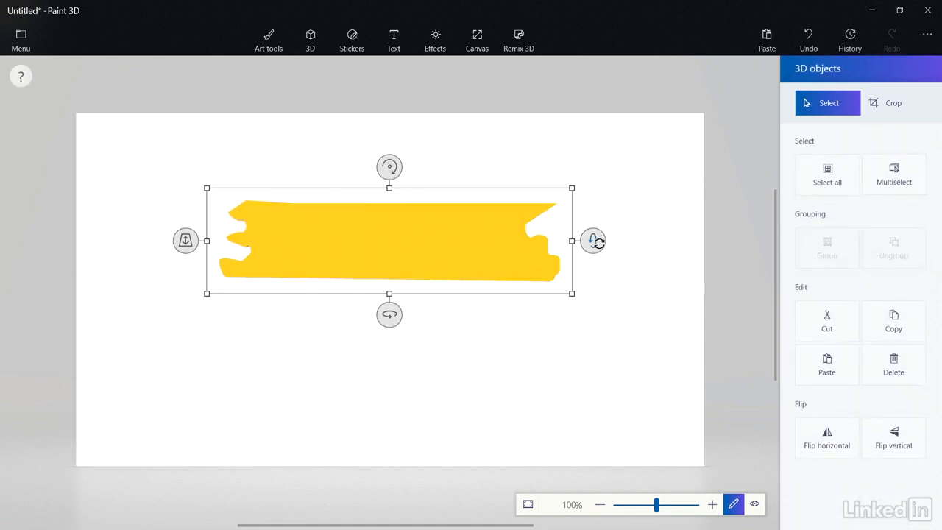
{"action": "left_click_drag", "start_coordinate": [594, 241], "coordinate": [604, 257]}
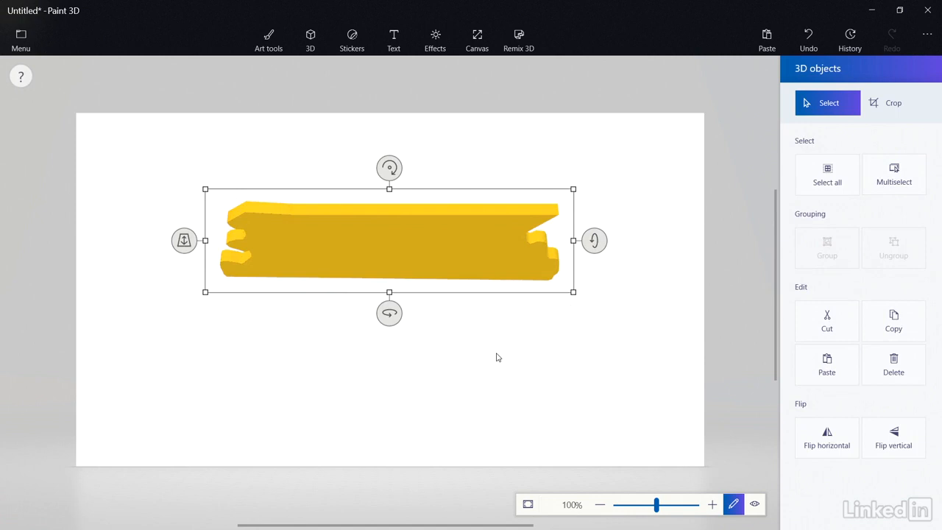
{"action": "key", "text": "Delete"}
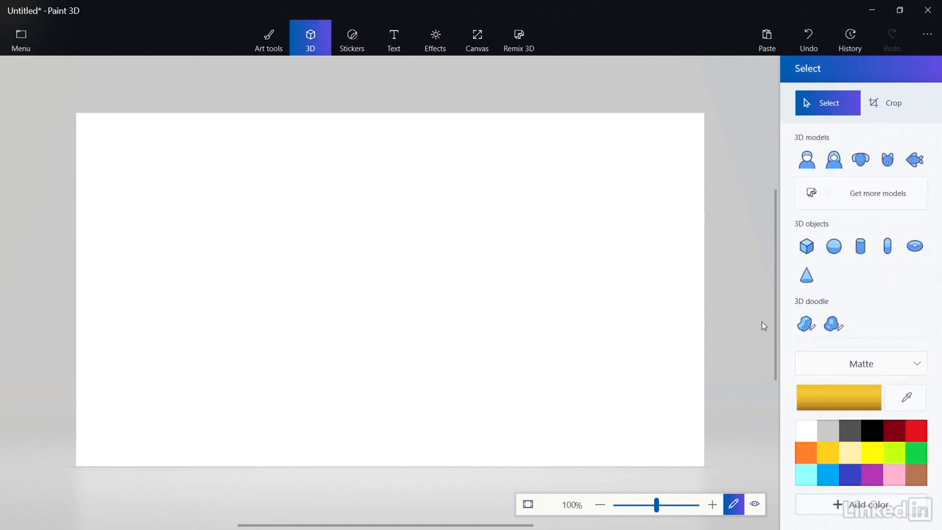
Step: Draw a closed soft-edge 3D doodle in light turquoise, shaped like a cloud with a flat base and bumpy top
{"action": "left_click", "coordinate": [834, 325]}
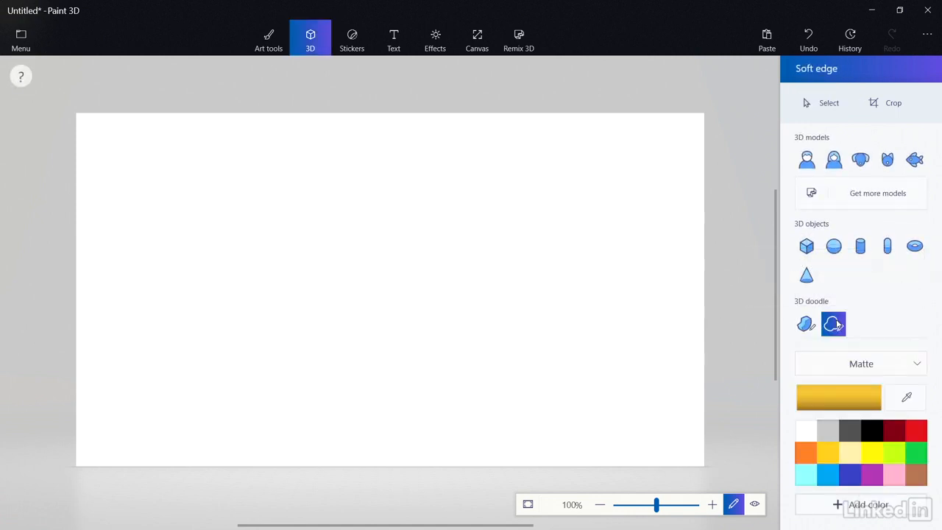
{"action": "left_click", "coordinate": [803, 475]}
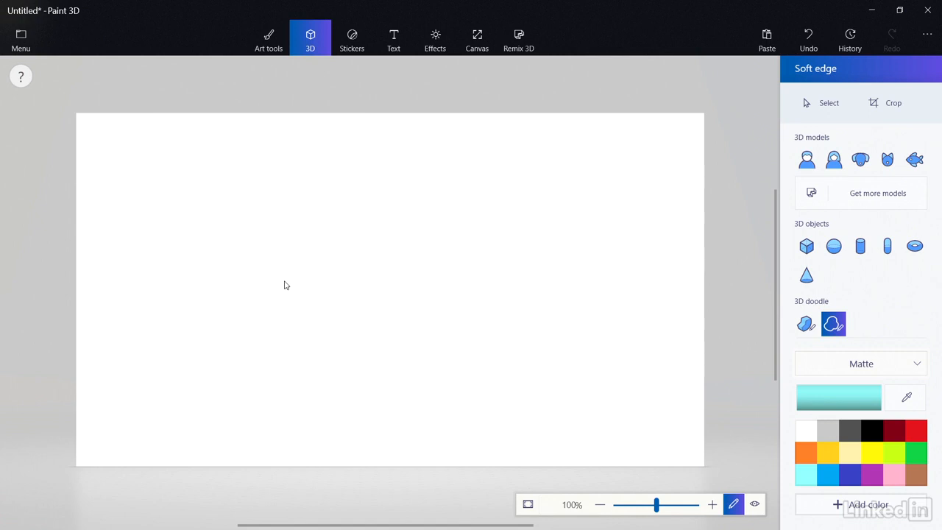
{"action": "left_click_drag", "start_coordinate": [284, 280], "coordinate": [284, 280]}
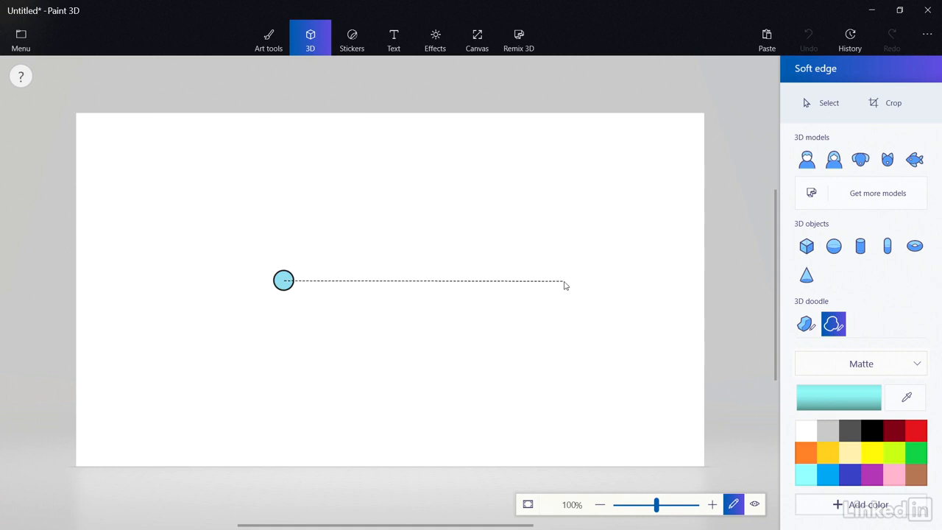
{"action": "mouse_move", "coordinate": [564, 281]}
{"action": "left_mouse_down"}
{"action": "mouse_move", "coordinate": [566, 267]}
{"action": "mouse_move", "coordinate": [496, 238]}
{"action": "mouse_move", "coordinate": [464, 204]}
{"action": "mouse_move", "coordinate": [431, 190]}
{"action": "mouse_move", "coordinate": [404, 204]}
{"action": "mouse_move", "coordinate": [392, 246]}
{"action": "mouse_move", "coordinate": [295, 260]}
{"action": "mouse_move", "coordinate": [261, 284]}
{"action": "mouse_move", "coordinate": [273, 279]}
{"action": "left_mouse_up"}
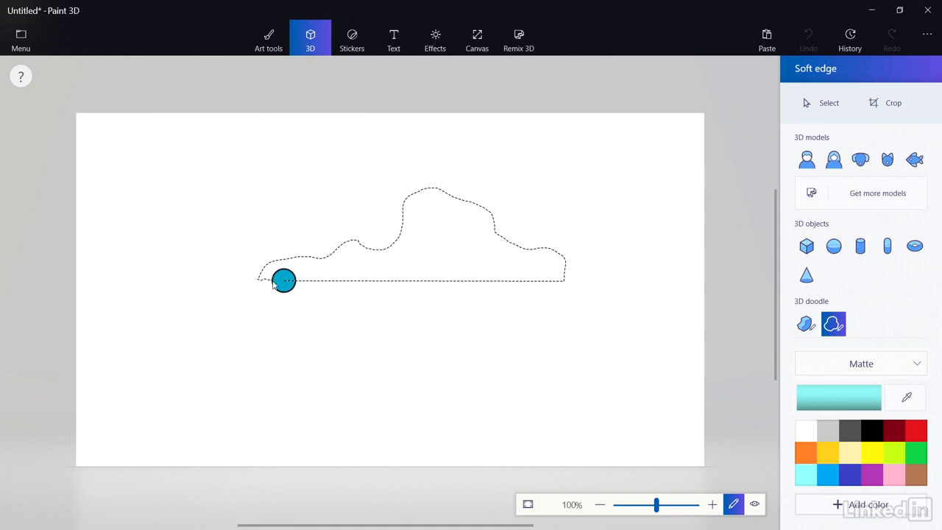
{"action": "left_click_drag", "start_coordinate": [273, 283], "coordinate": [273, 282]}
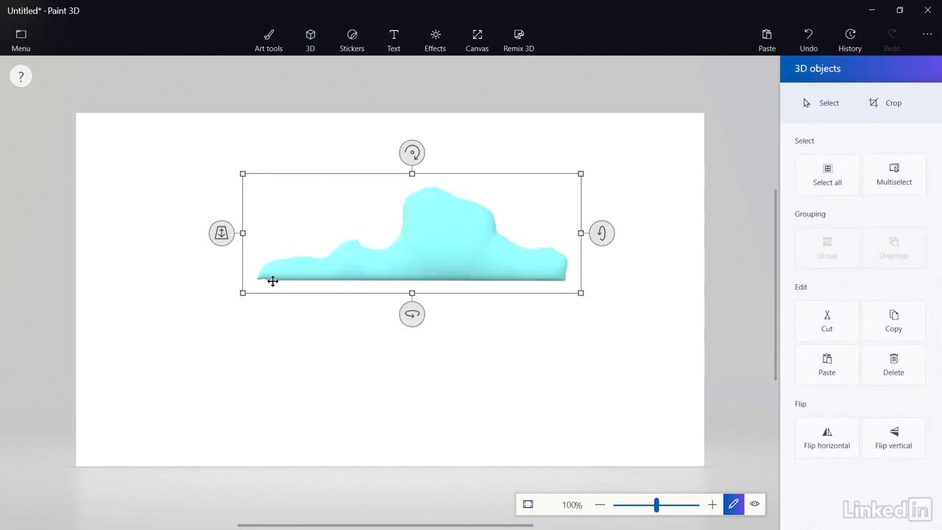
Step: Inspect the turquoise cloud in 3D view, try rotating it about its horizontal axis, and delete it
{"action": "left_click", "coordinate": [755, 505]}
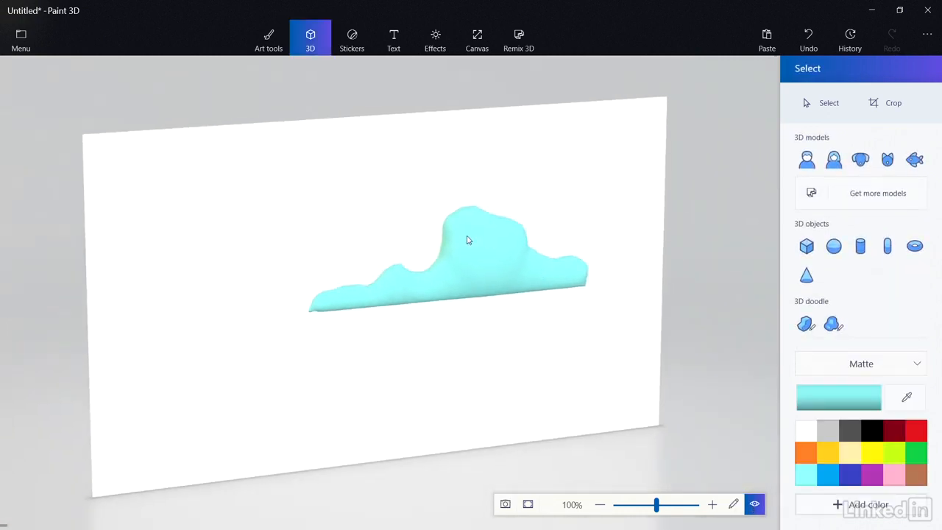
{"action": "left_click", "coordinate": [755, 505]}
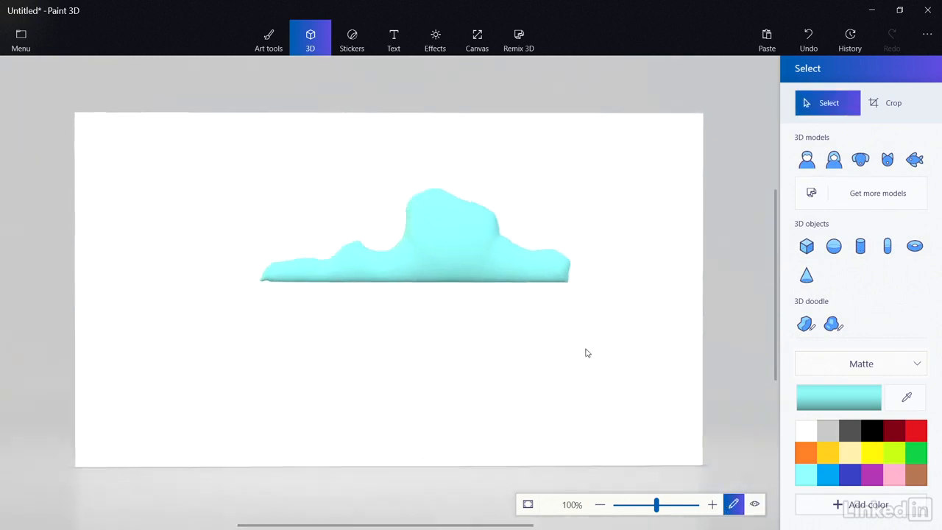
{"action": "left_click", "coordinate": [450, 237]}
{"action": "mouse_move", "coordinate": [602, 232]}
{"action": "left_mouse_down"}
{"action": "mouse_move", "coordinate": [598, 283]}
{"action": "mouse_move", "coordinate": [601, 176]}
{"action": "mouse_move", "coordinate": [602, 234]}
{"action": "left_mouse_up"}
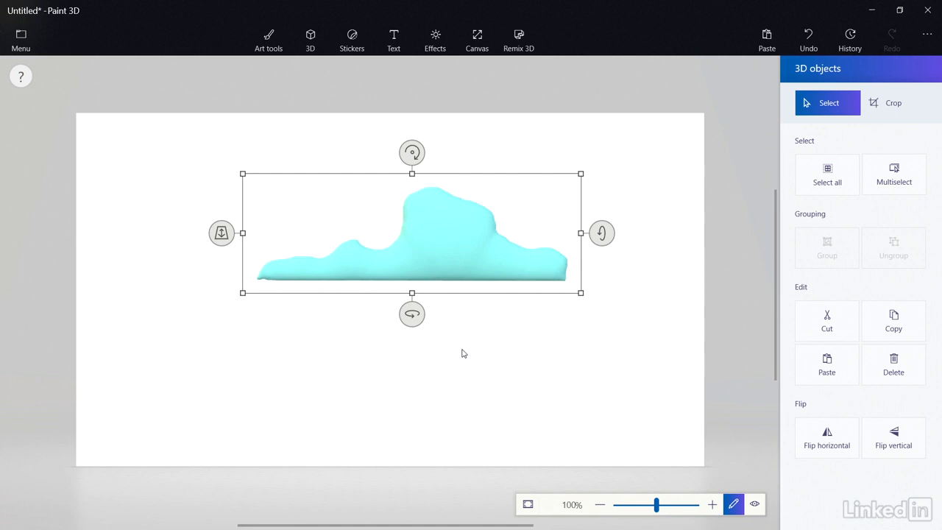
{"action": "key", "text": "Delete"}
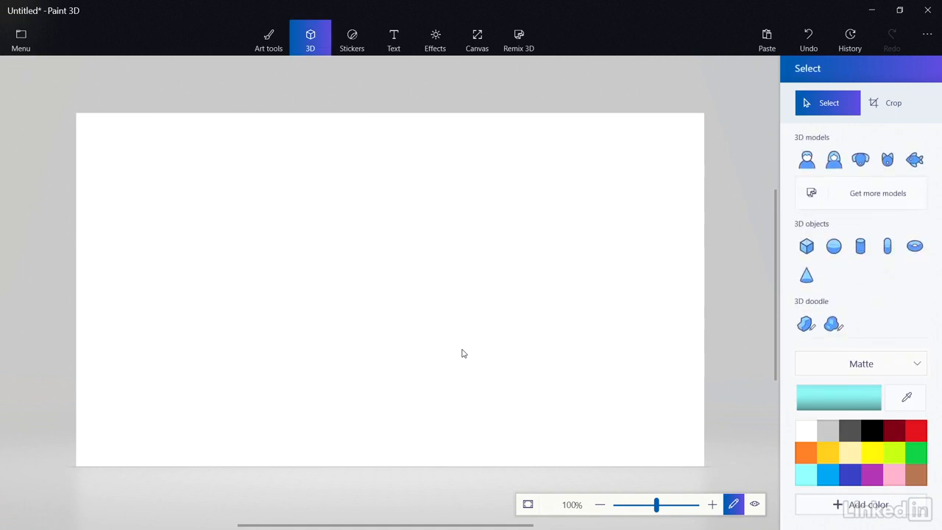